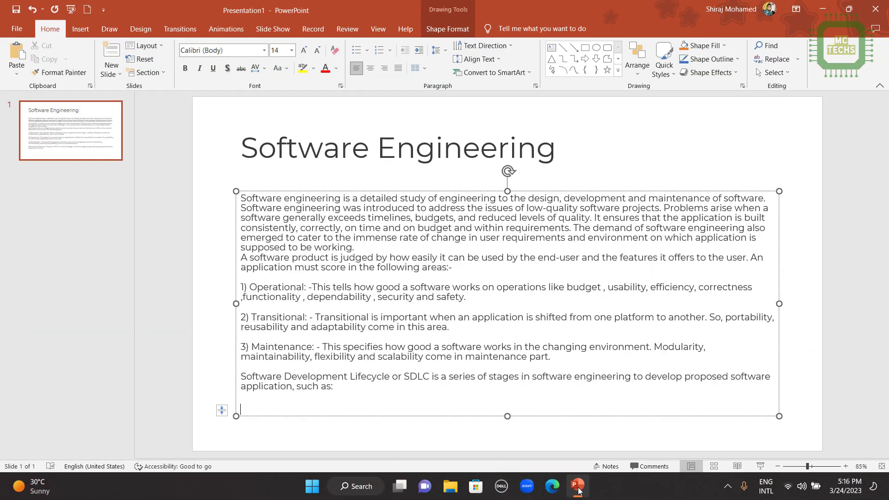
# Select every paragraph of body text on the Software Engineering slide.
pyautogui.click(319, 154)
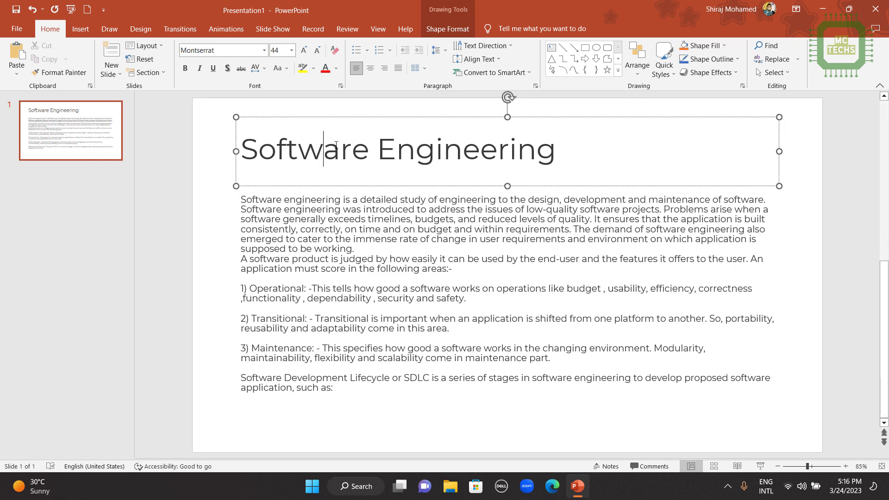
pyautogui.click(361, 218)
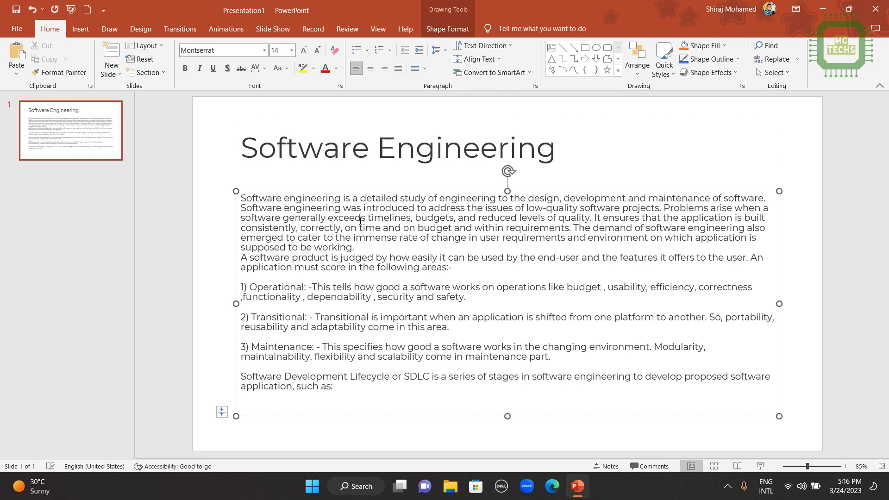
pyautogui.moveTo(340, 391); pyautogui.dragTo(210, 177)
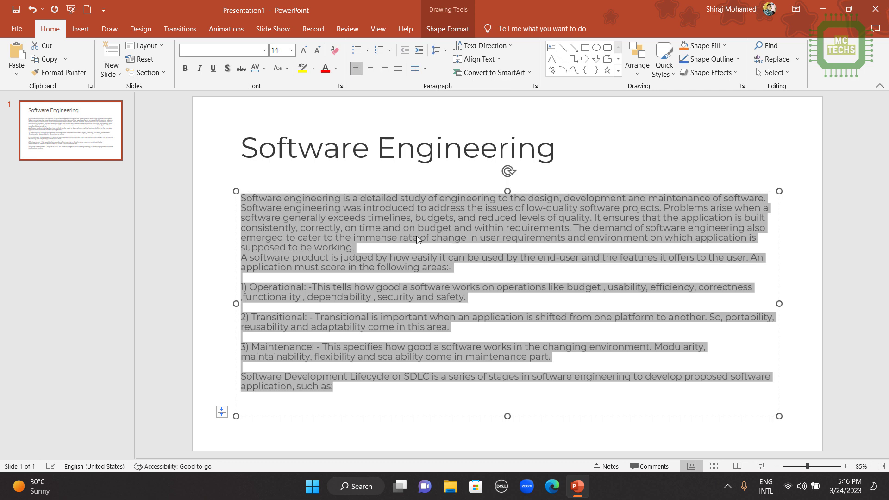
# Search the Office Store for 'pro word cloud' and add the Pro Word Cloud add-in.
pyautogui.click(409, 427)
pyautogui.click(85, 30)
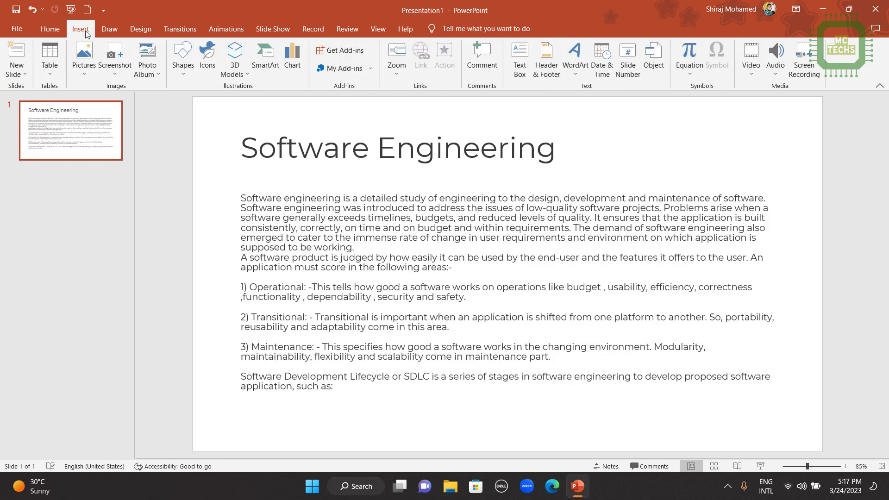
pyautogui.click(351, 69)
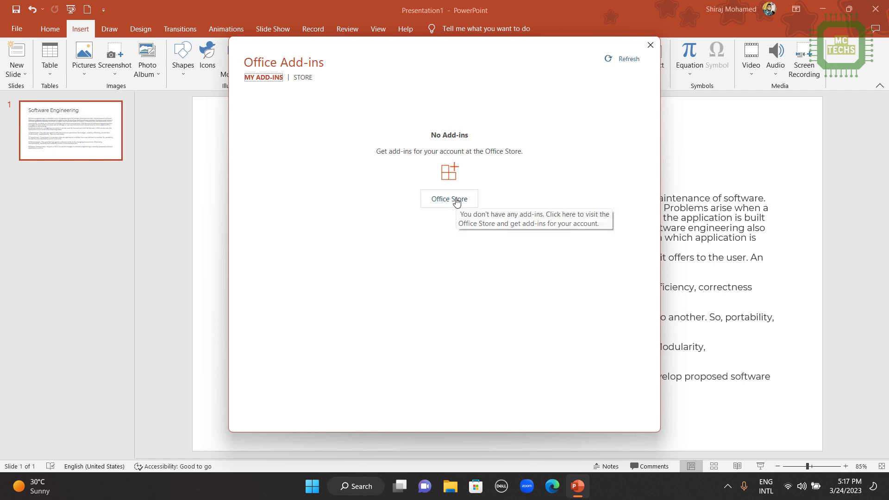
pyautogui.click(456, 200)
pyautogui.click(311, 124)
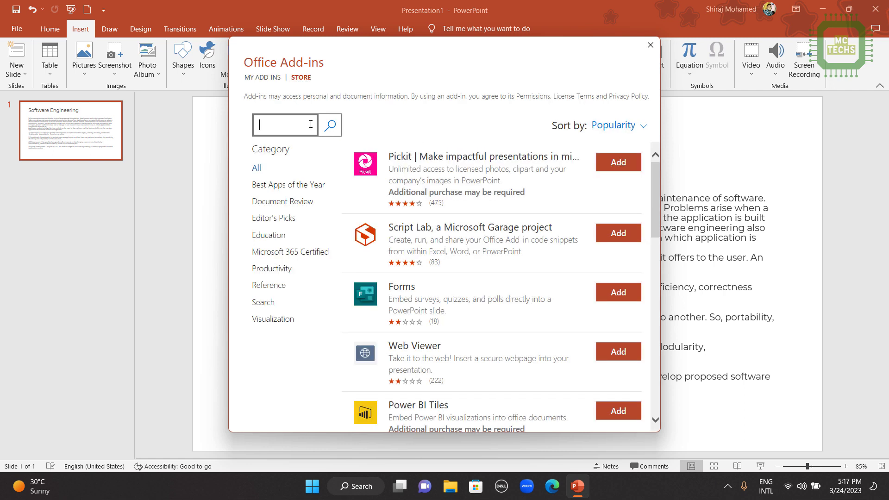
pyautogui.write('pro word cloud')
pyautogui.press('Return')
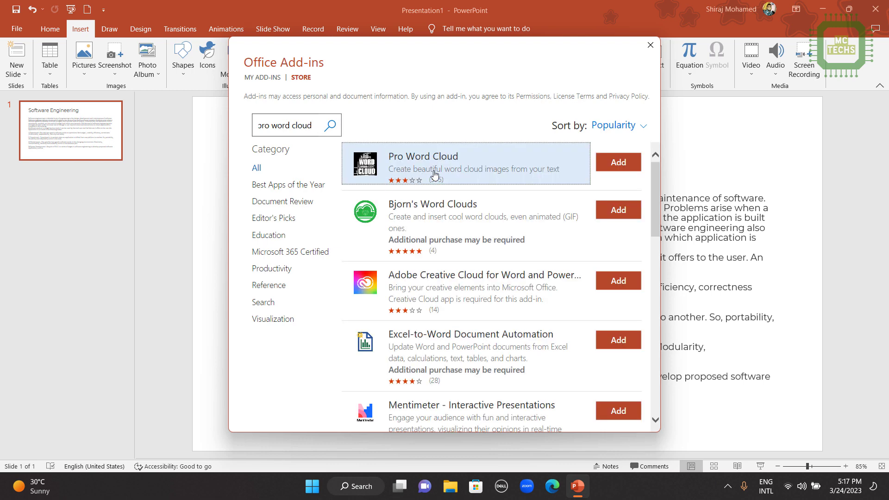
pyautogui.click(610, 167)
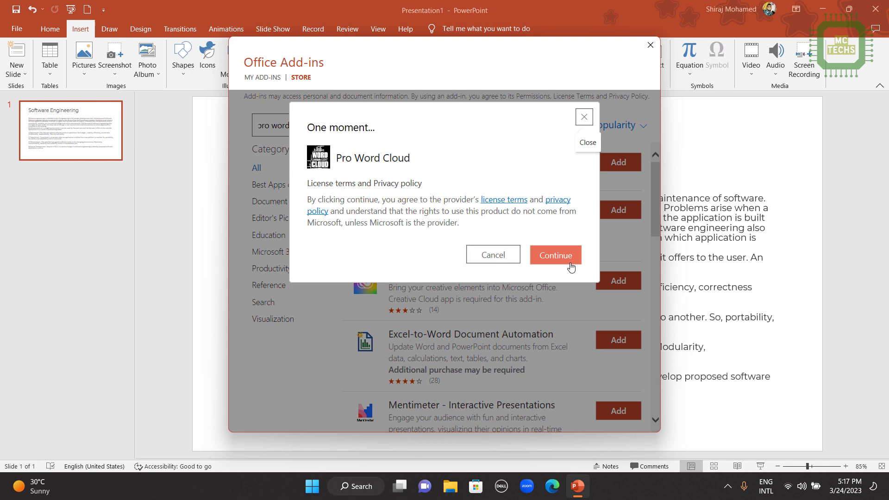
pyautogui.click(556, 255)
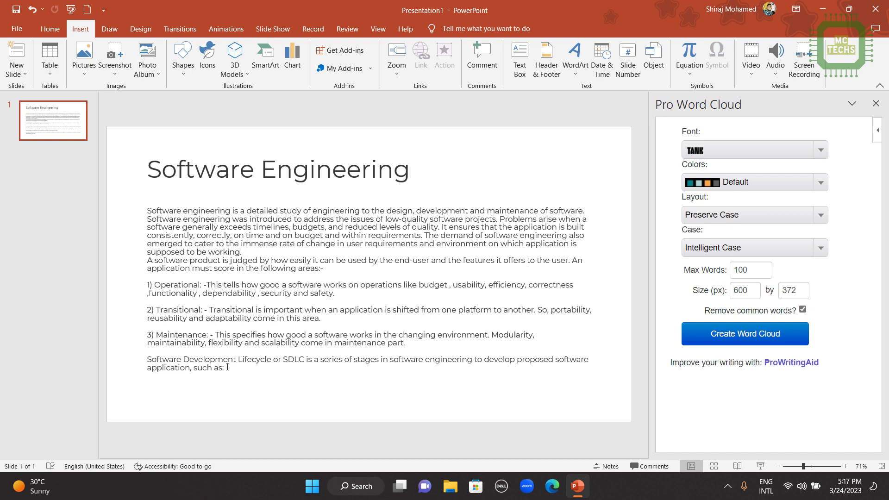
# Select the slide's entire body text as the word cloud source.
pyautogui.moveTo(227, 367); pyautogui.dragTo(135, 210)
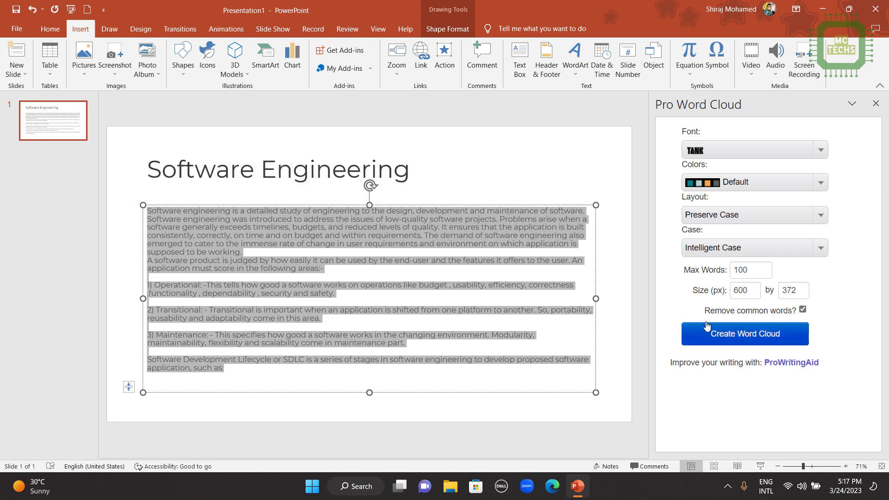
# Switch the word cloud colours to Celebration, keeping TANK font, Preserve Case and Intelligent Case.
pyautogui.click(821, 151)
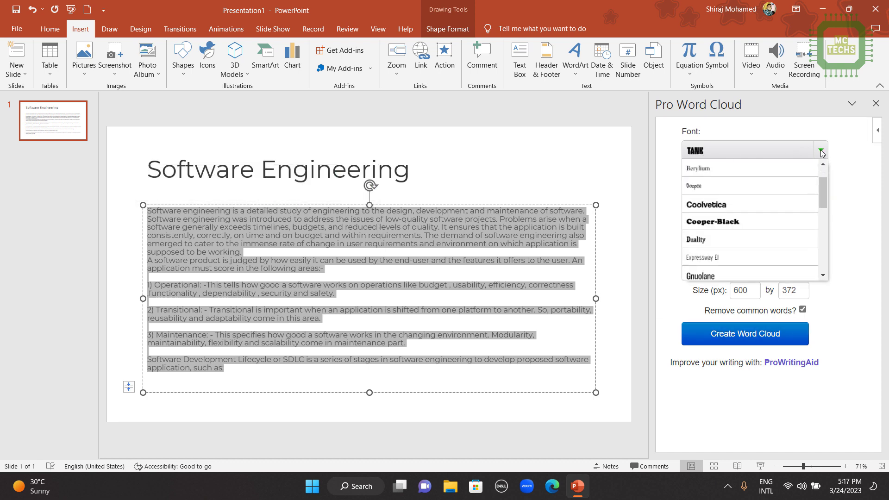
pyautogui.scroll(-5, 822, 185)
pyautogui.click(825, 198)
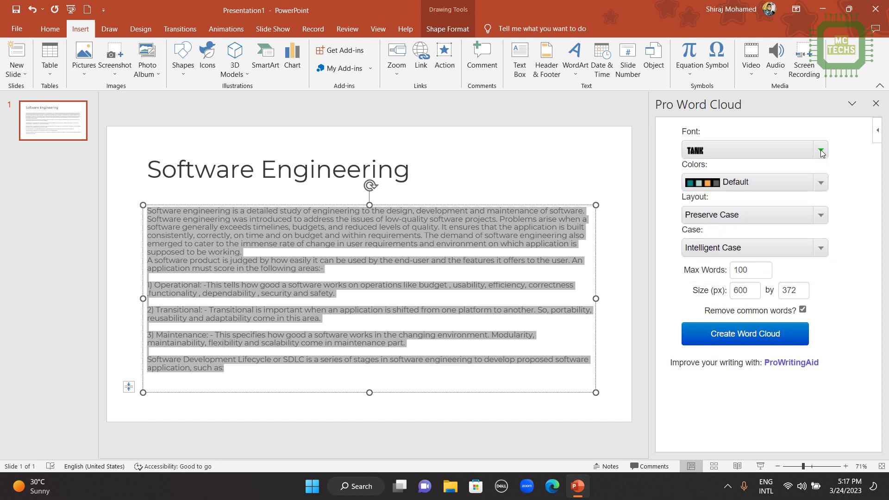
pyautogui.click(822, 186)
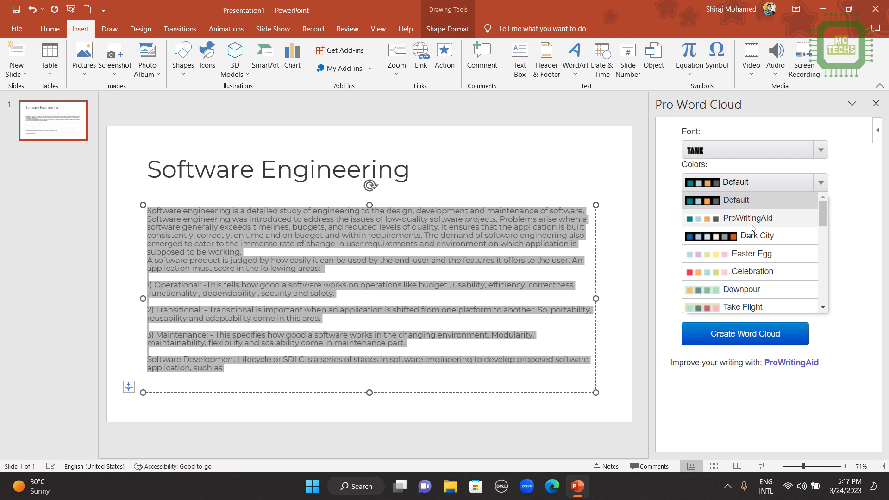
pyautogui.click(742, 272)
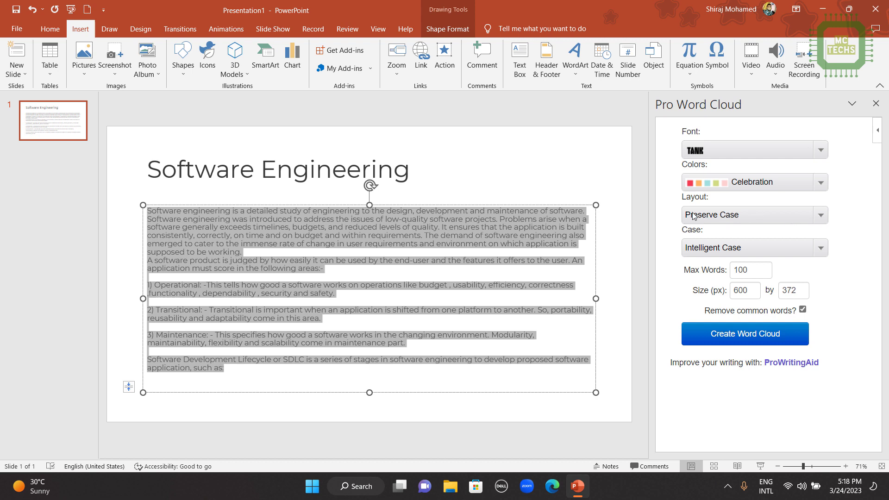
pyautogui.click(829, 217)
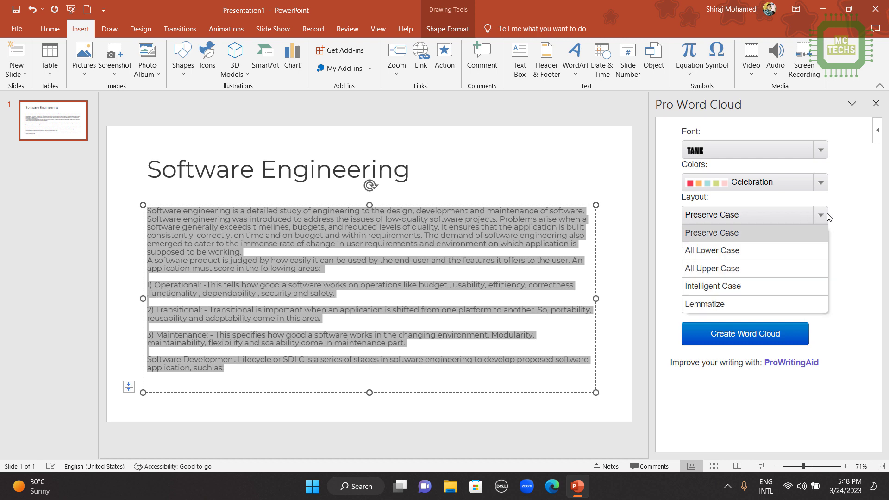
pyautogui.click(829, 217)
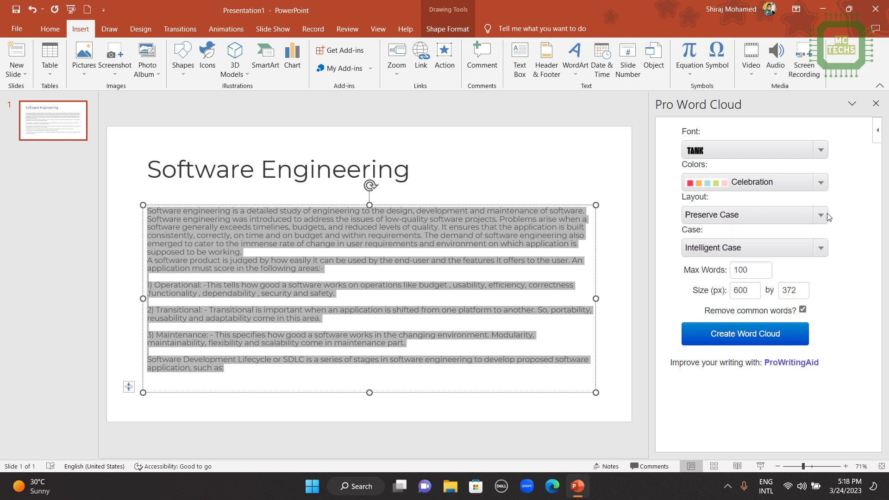
pyautogui.click(829, 250)
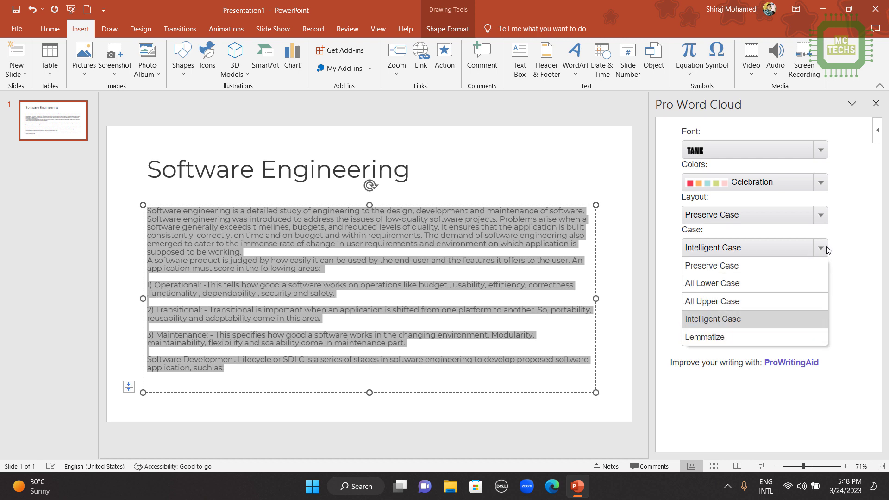
pyautogui.click(844, 247)
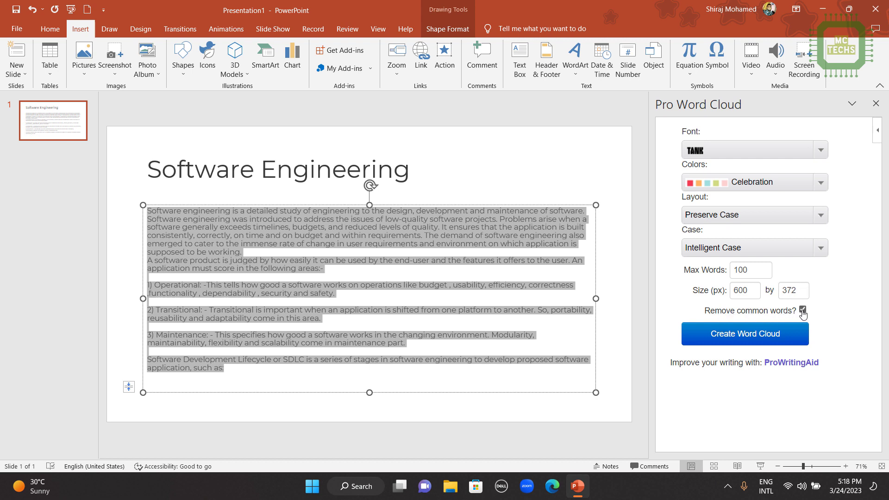
# Create the Celebration word cloud led by SOFTWARE, ENGINEERING and APPLICATION, regenerating it twice.
pyautogui.click(778, 335)
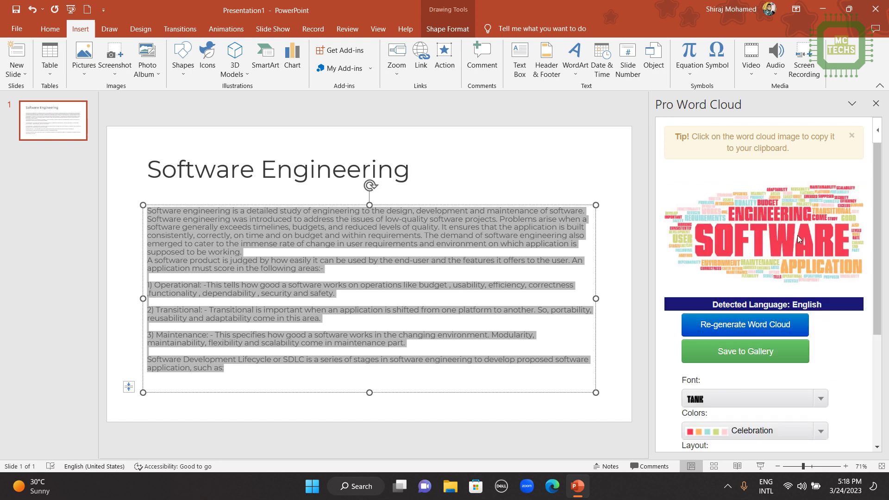
pyautogui.click(725, 327)
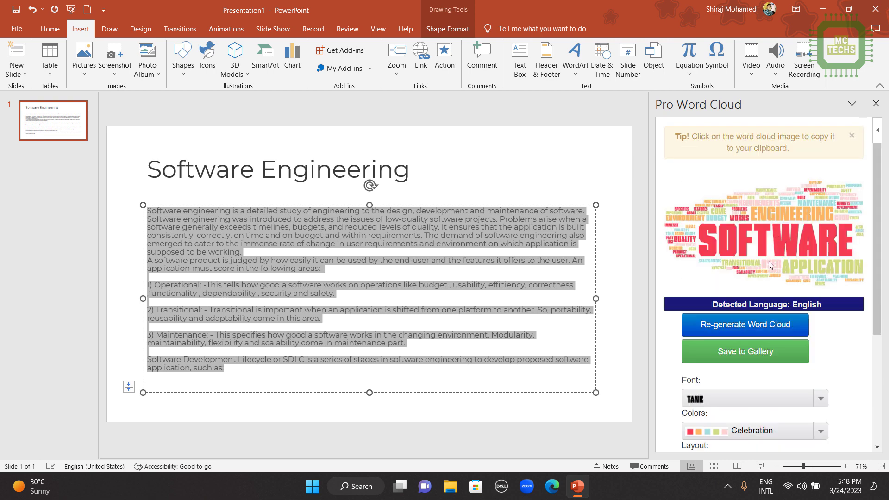
pyautogui.click(758, 332)
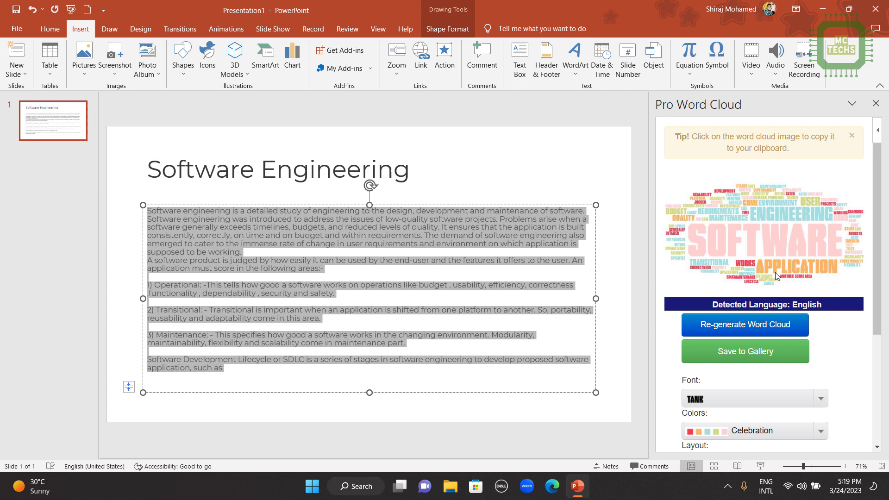
pyautogui.scroll(-1, 762, 332)
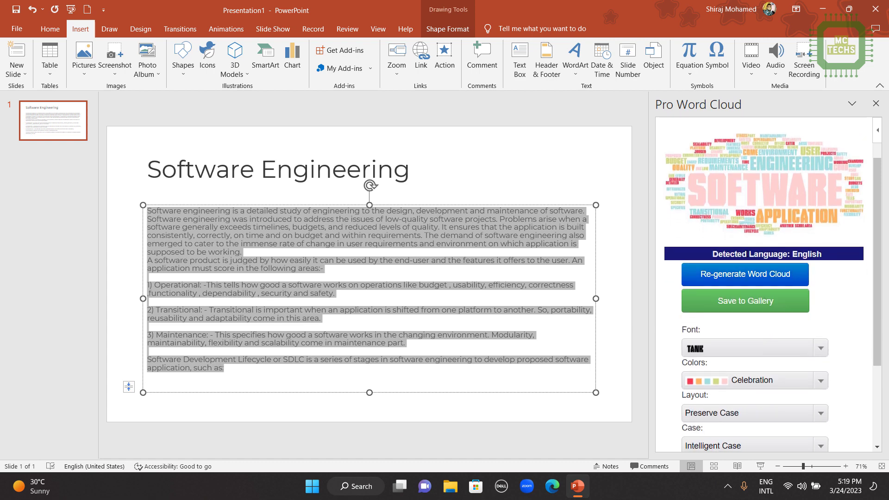
pyautogui.click(821, 381)
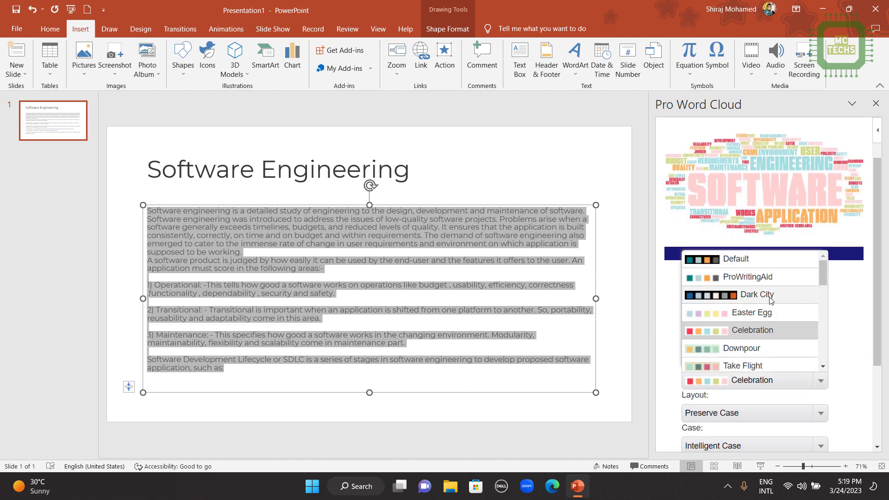
pyautogui.scroll(1, 767, 325)
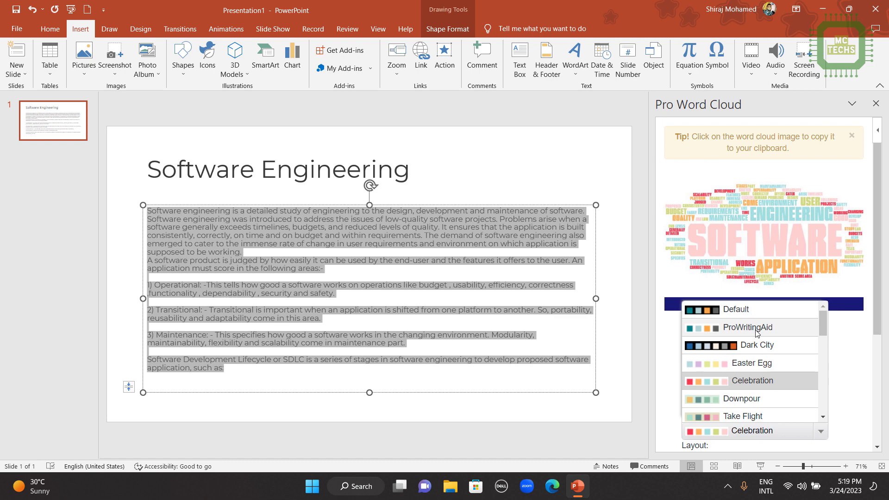
# Change the colour scheme to ProWritingAid and regenerate the cloud in teal and orange.
pyautogui.click(836, 411)
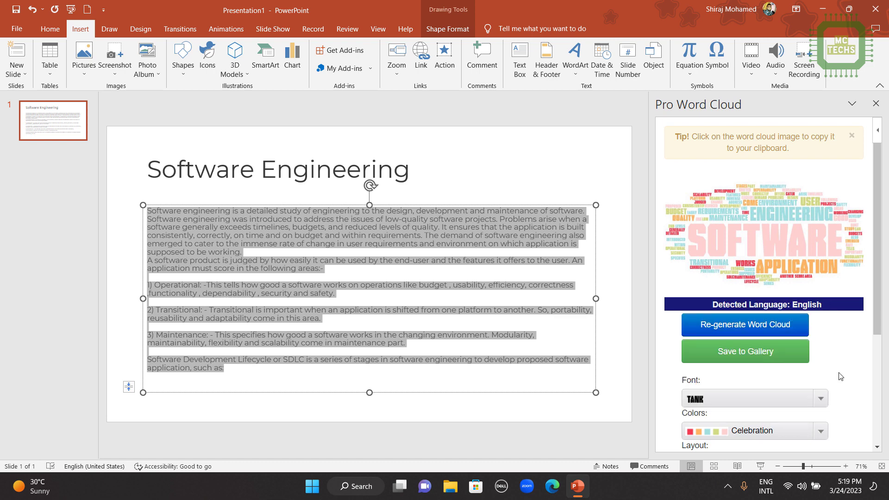
pyautogui.scroll(-1, 831, 372)
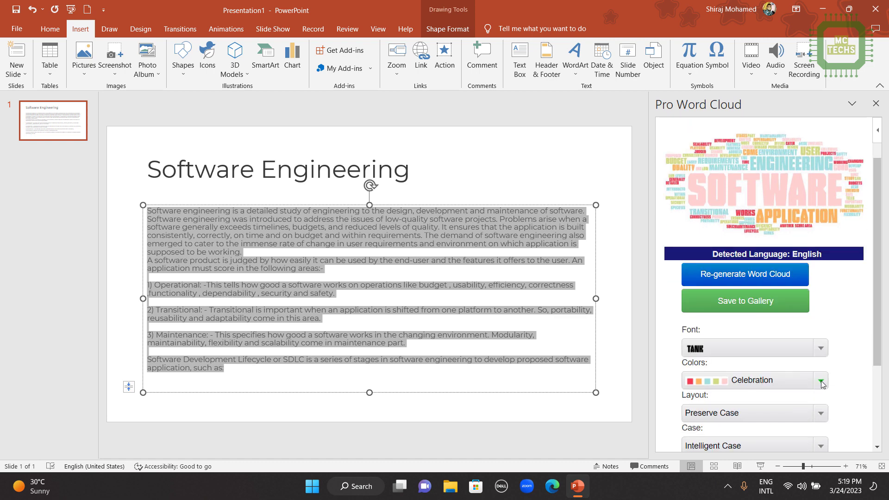
pyautogui.click(822, 383)
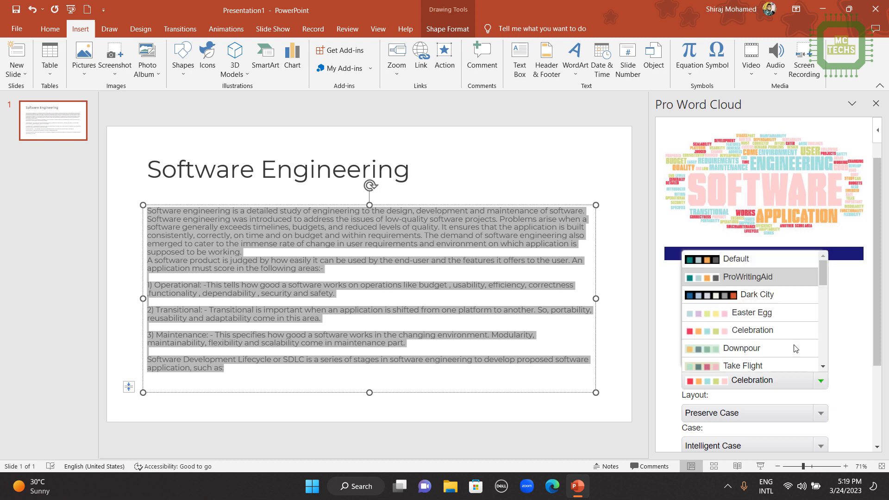
pyautogui.click(733, 277)
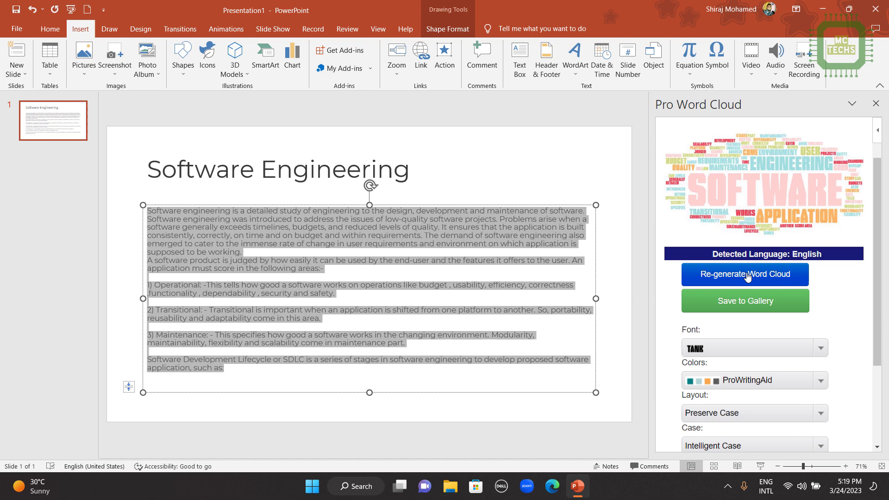
pyautogui.click(747, 274)
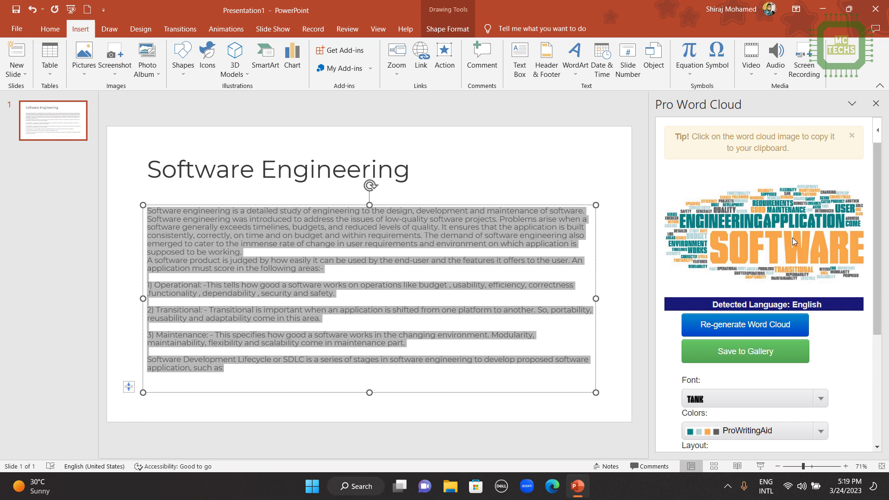
# Copy the word cloud image and add a new slide after slide 1.
pyautogui.rightClick(764, 216)
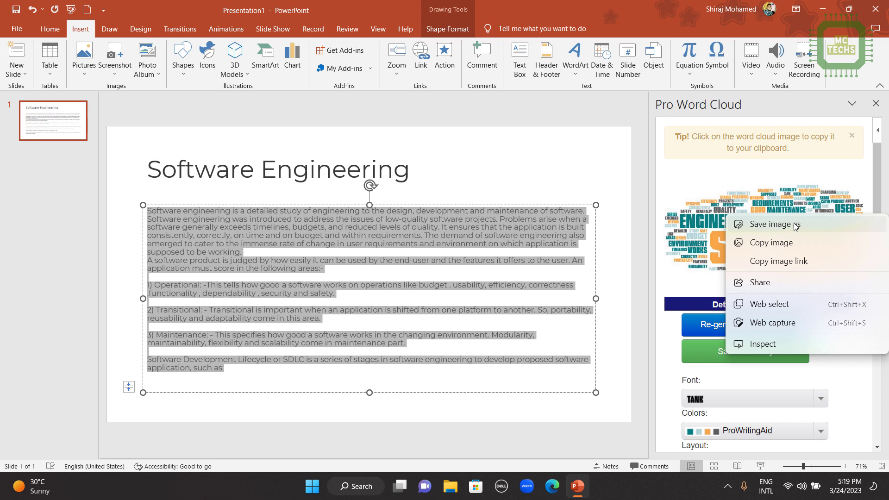
pyautogui.click(766, 246)
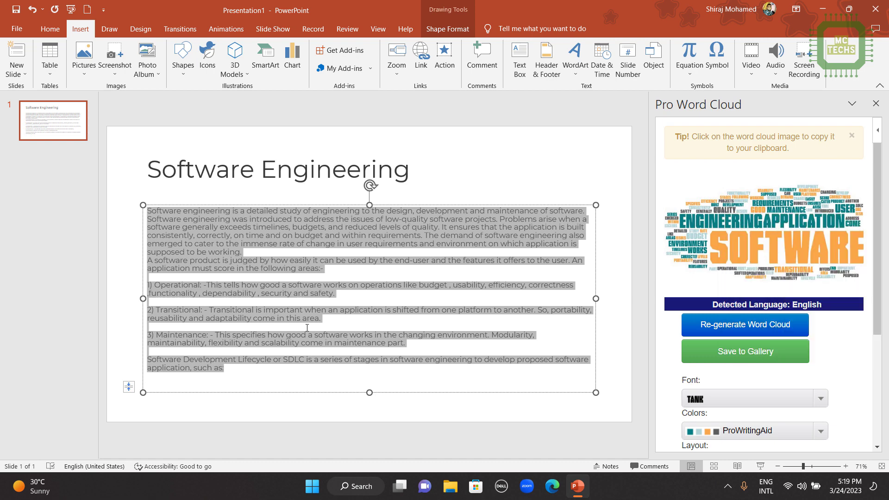
pyautogui.click(62, 163)
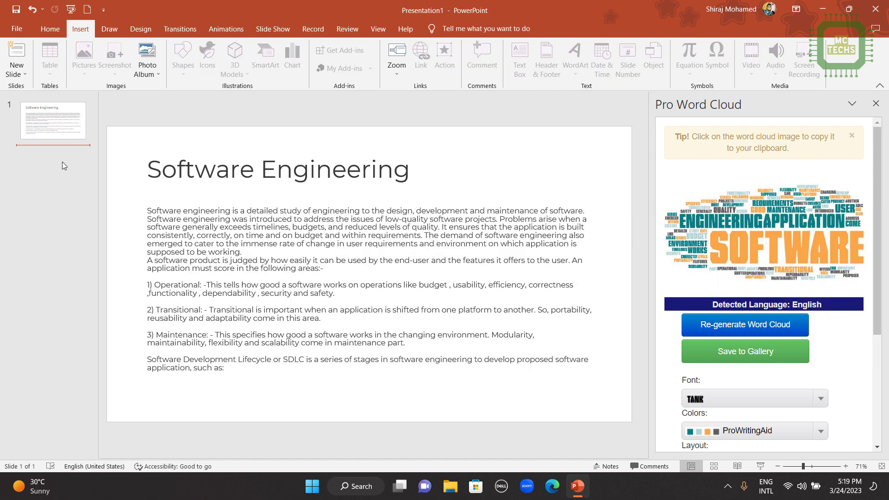
pyautogui.rightClick(62, 162)
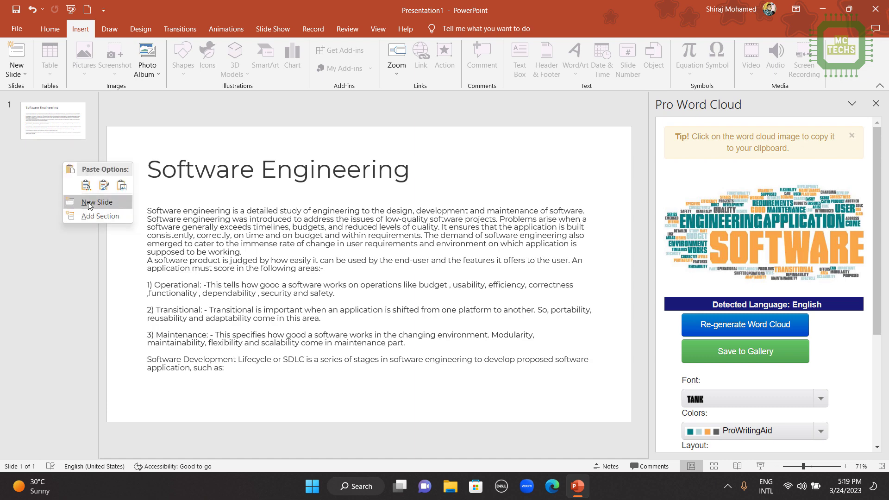
pyautogui.click(88, 202)
# Paste the word cloud onto slide 2, repositioning and enlarging it.
pyautogui.click(213, 226)
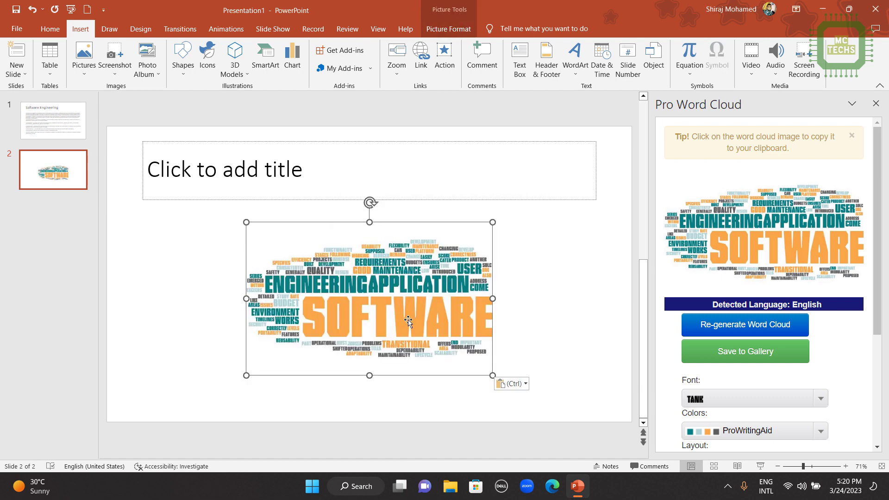
pyautogui.moveTo(488, 366); pyautogui.dragTo(486, 387)
pyautogui.moveTo(459, 334); pyautogui.dragTo(468, 334)
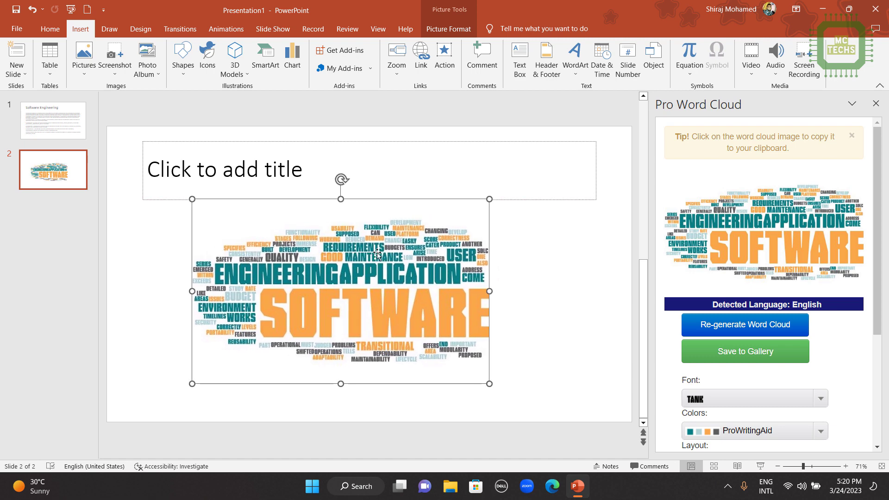
# Copy the 'Software Engineering' title from slide 1 into slide 2's title, using the destination theme.
pyautogui.click(54, 127)
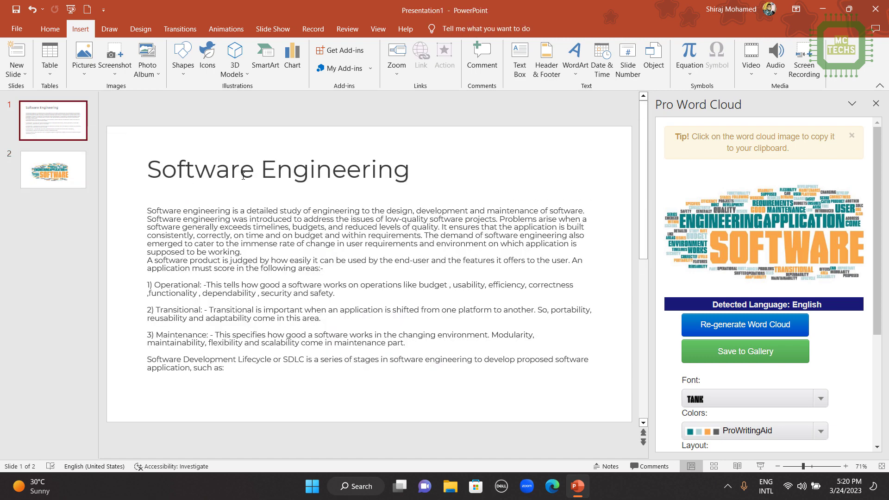
pyautogui.tripleClick(244, 174)
pyautogui.hotkey('ctrl', 'c')
pyautogui.rightClick(244, 178)
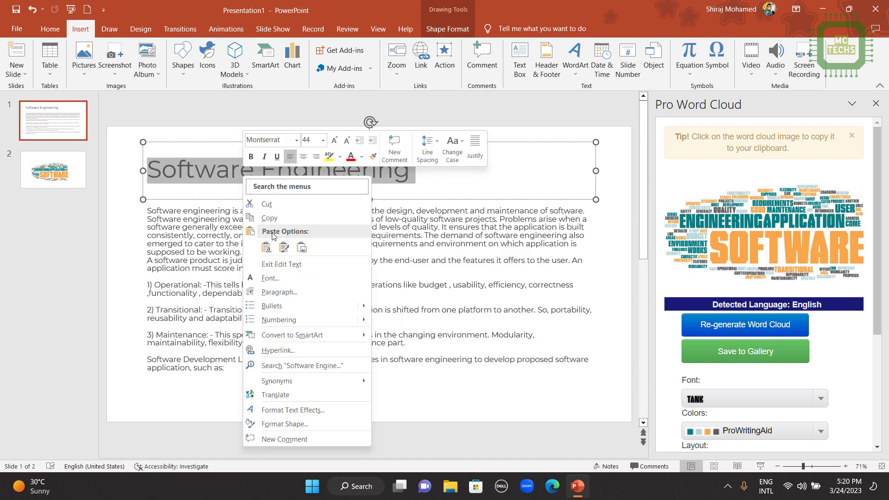
pyautogui.press('Escape')
pyautogui.click(53, 170)
pyautogui.rightClick(220, 174)
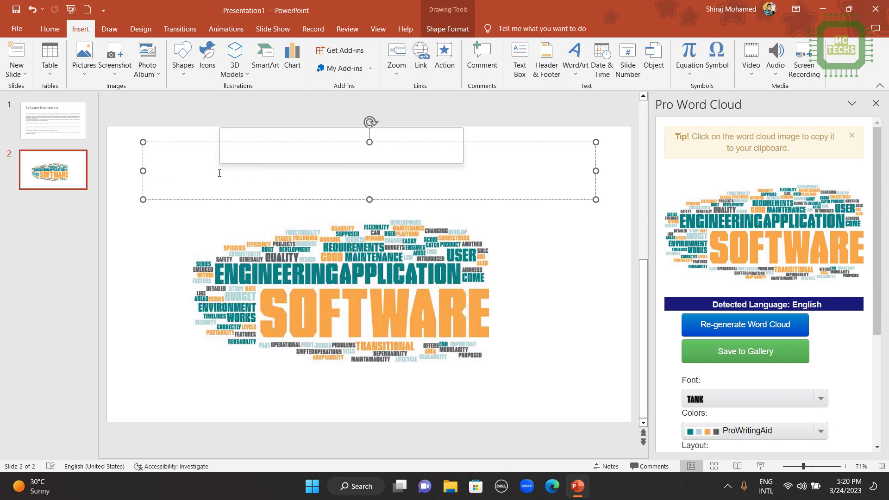
pyautogui.click(242, 245)
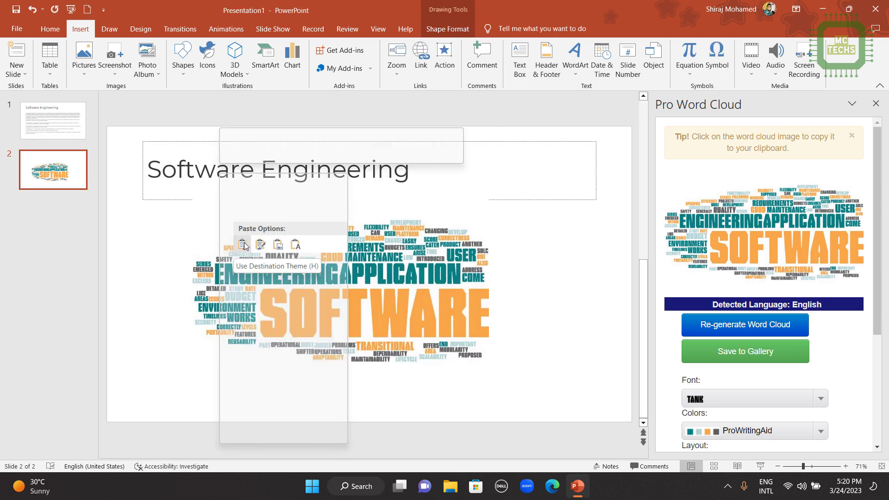
# Deselect the title and compare slide 2 against slide 1.
pyautogui.click(562, 288)
pyautogui.click(376, 254)
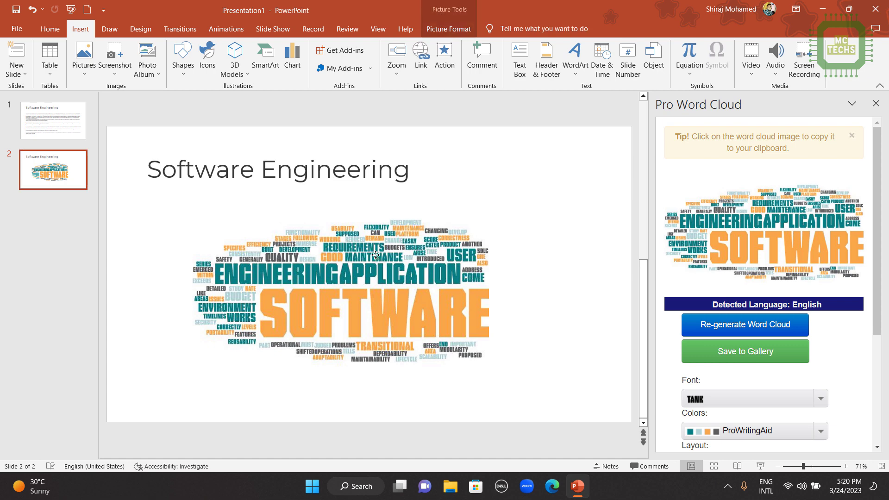
pyautogui.click(64, 132)
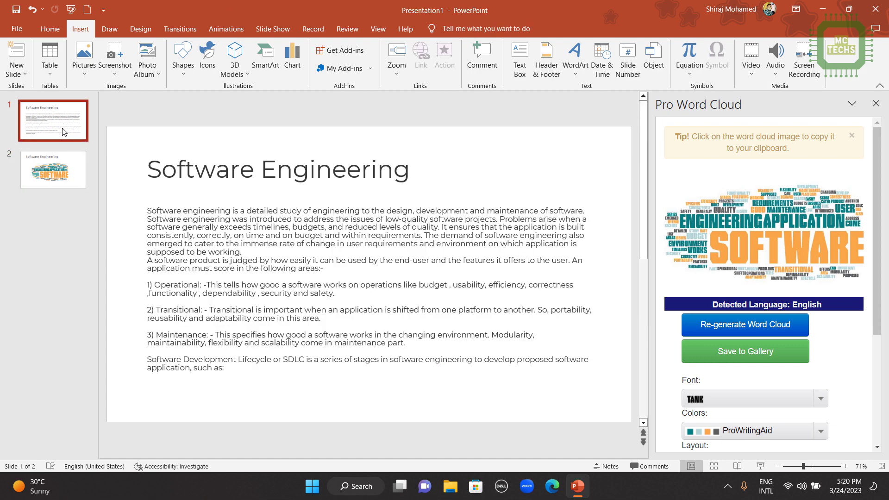
pyautogui.click(67, 172)
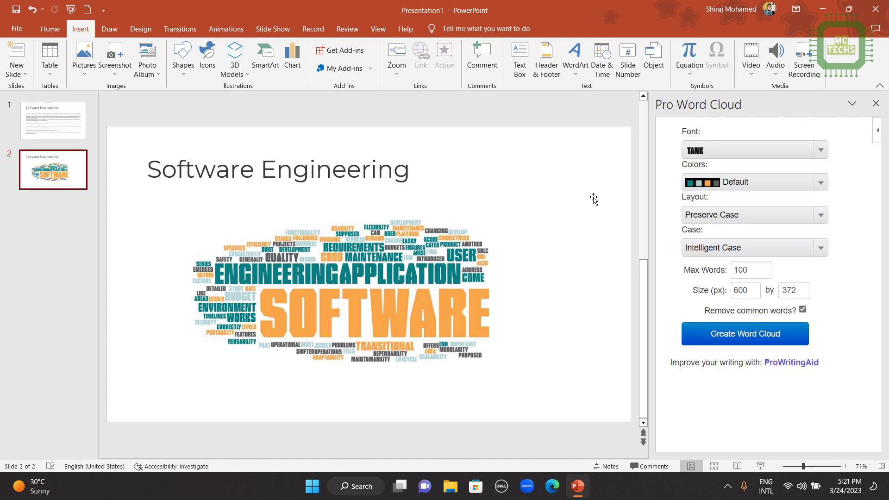
# Close the Pro Word Cloud pane, briefly reopen it from My Add-ins, then close it again.
pyautogui.click(877, 105)
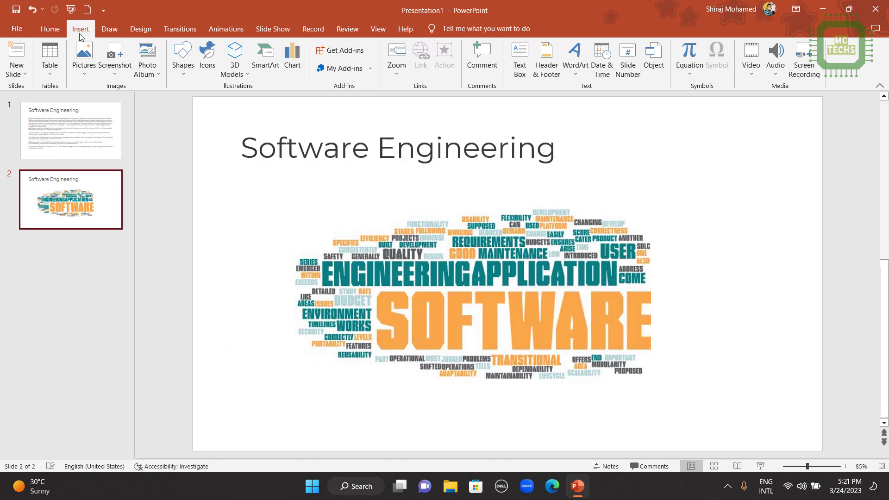
pyautogui.click(370, 69)
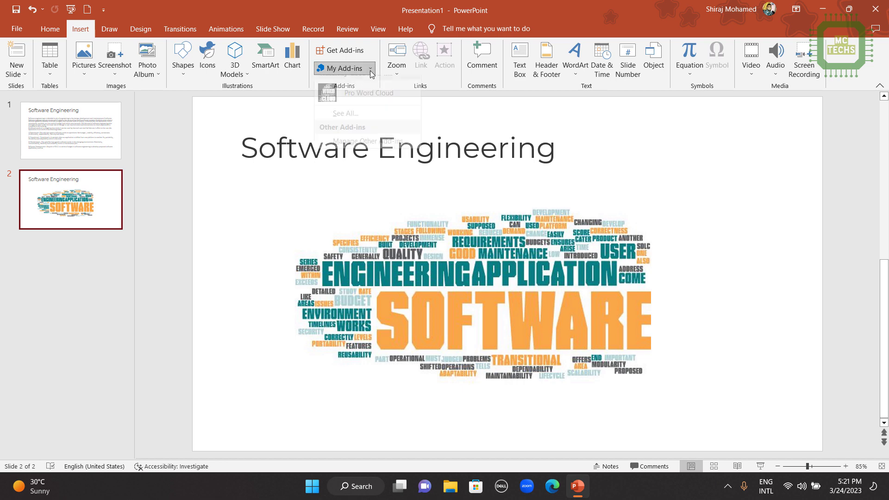
pyautogui.click(356, 108)
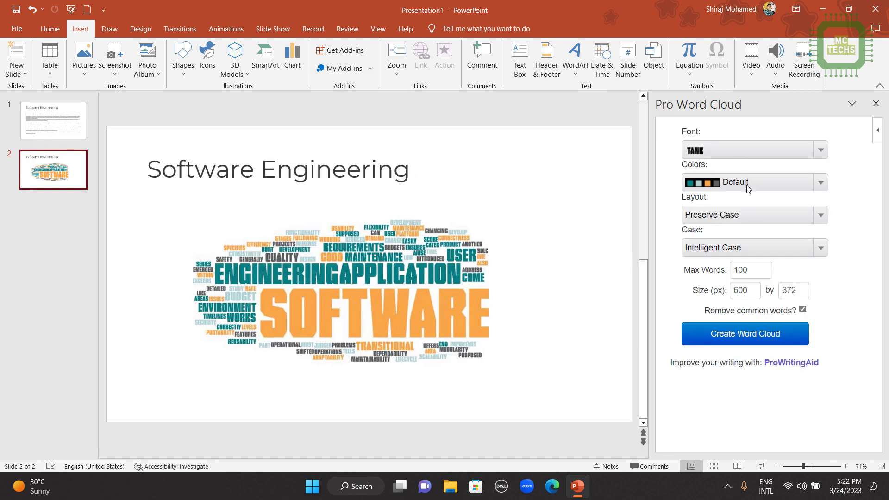
pyautogui.scroll(1, 199, 230)
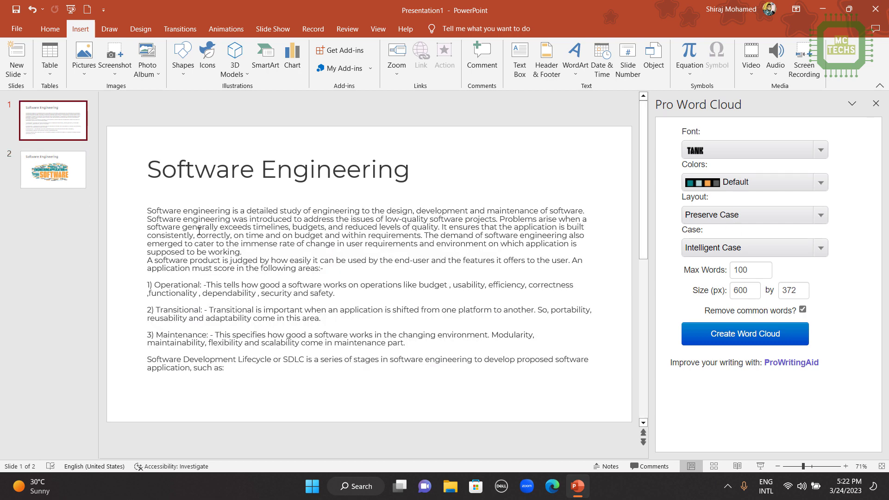
pyautogui.click(69, 173)
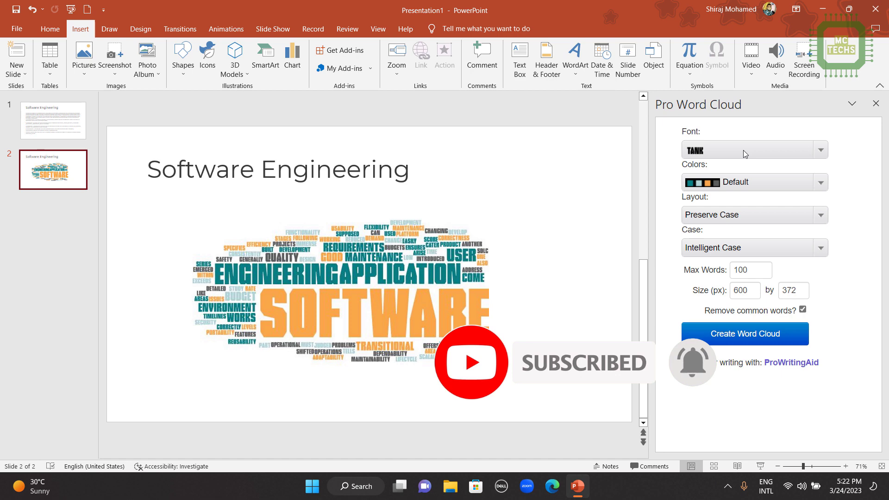
pyautogui.click(876, 103)
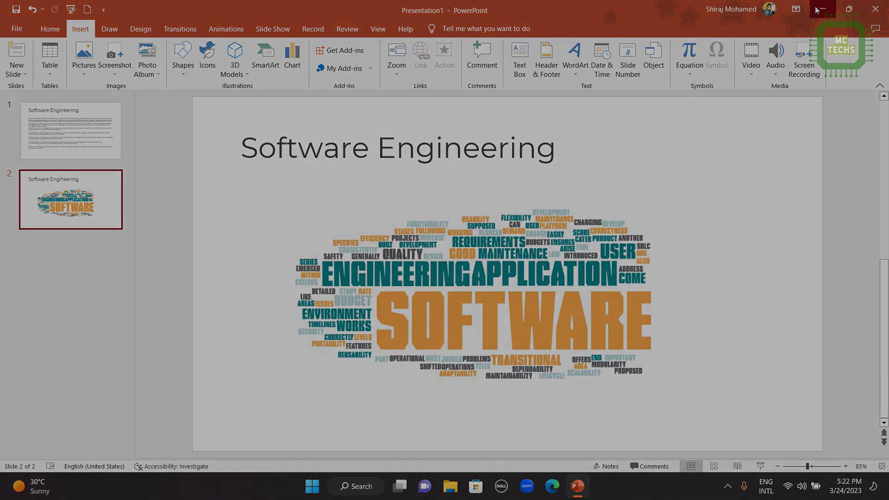